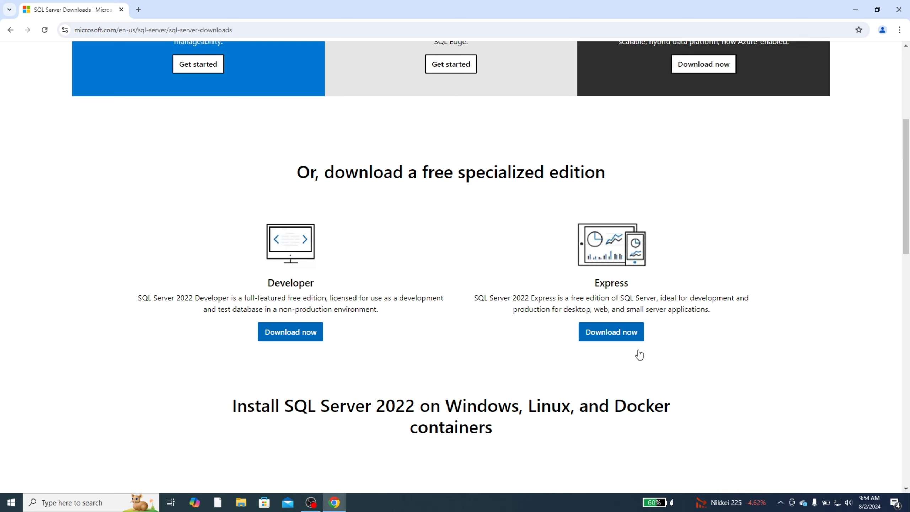
Download the free SQL Server 2022 Express edition from Microsoft's SQL Server downloads page
{"action": "left_click", "coordinate": [617, 337]}
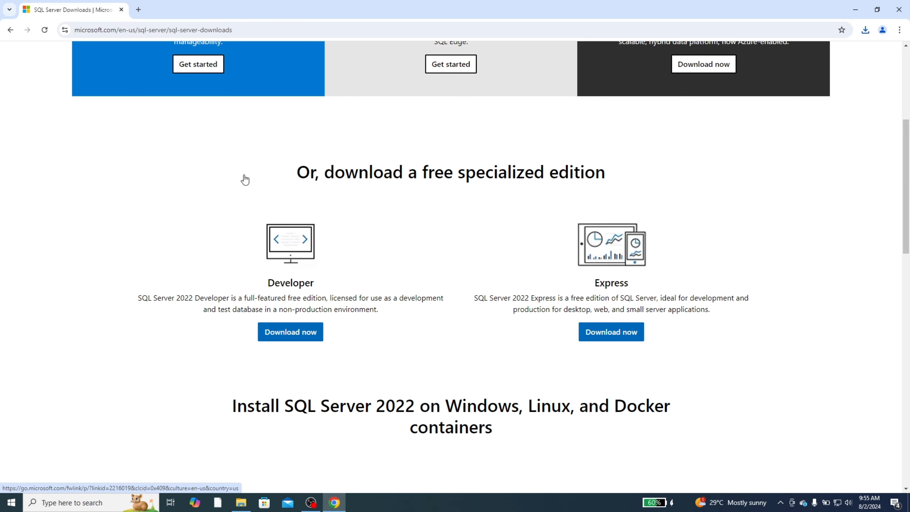
Search the web for ssms and open Microsoft Learn's Download SSMS page offering SSMS 20.2
{"action": "left_click", "coordinate": [165, 32]}
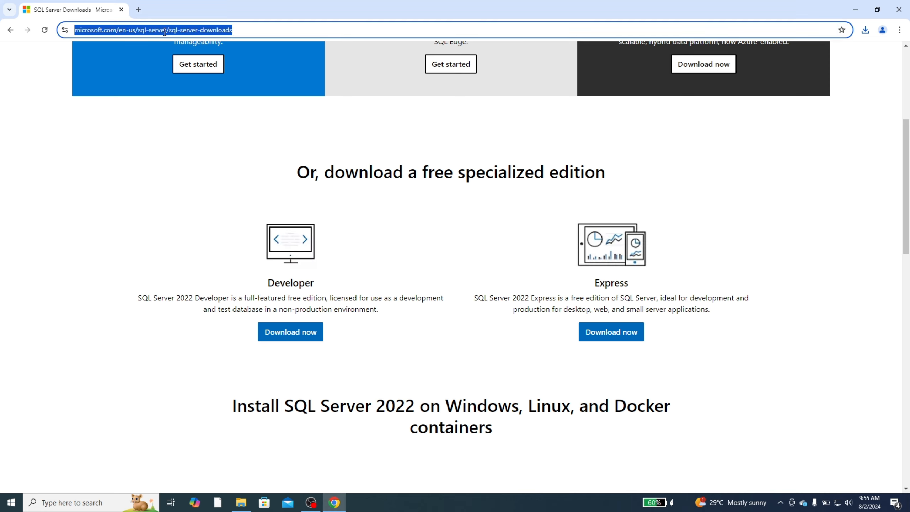
{"action": "type", "text": "ssms"}
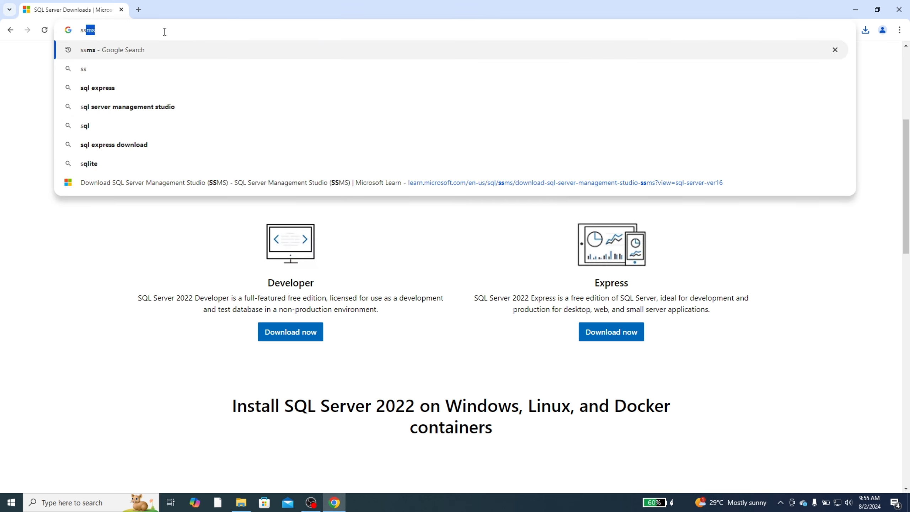
{"action": "key", "text": "Return"}
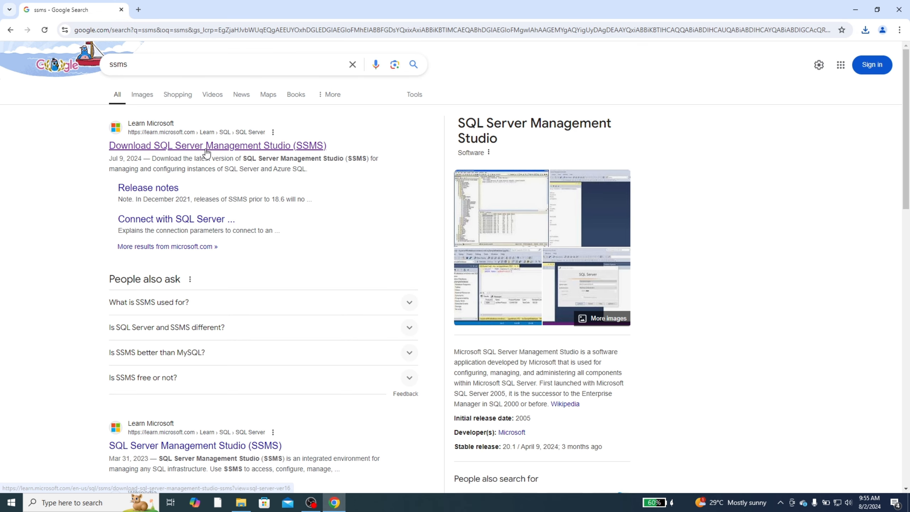
{"action": "left_click", "coordinate": [206, 146]}
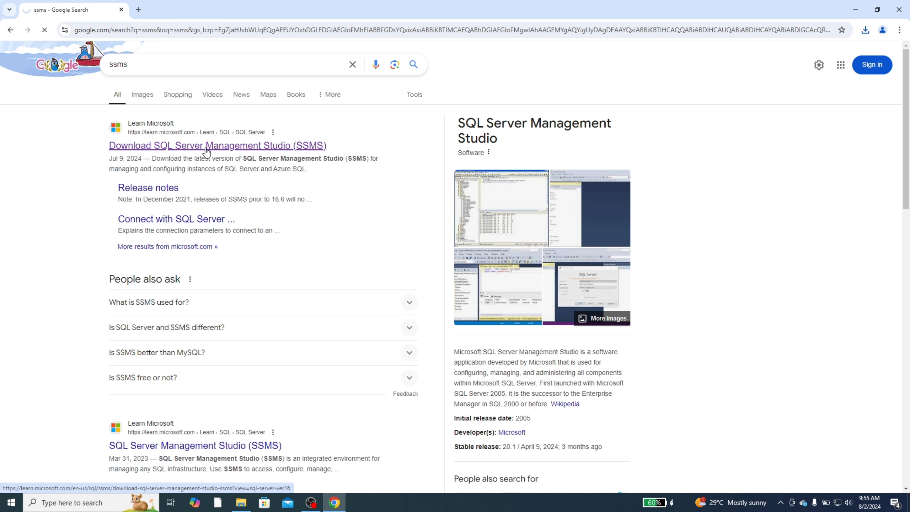
{"action": "scroll", "coordinate": [386, 237], "scroll_direction": "down", "scroll_amount": 6}
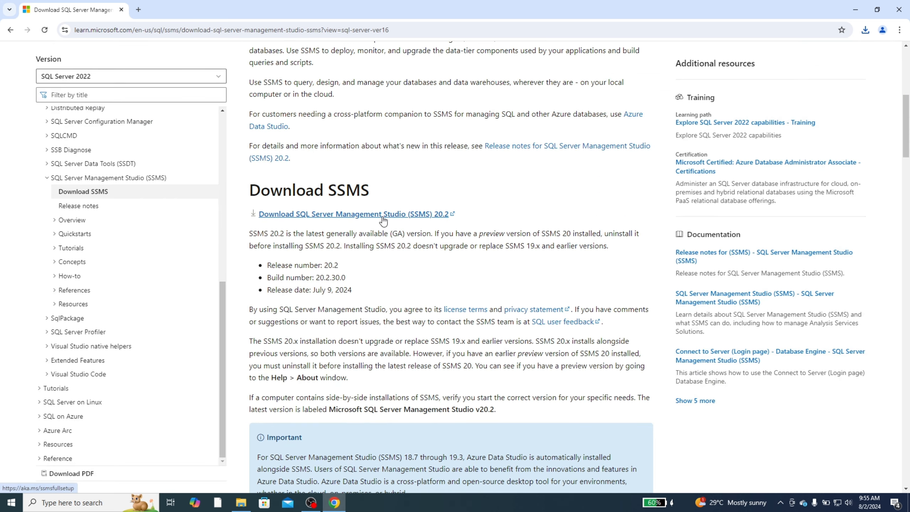
{"action": "scroll", "coordinate": [383, 221], "scroll_direction": "down", "scroll_amount": 2}
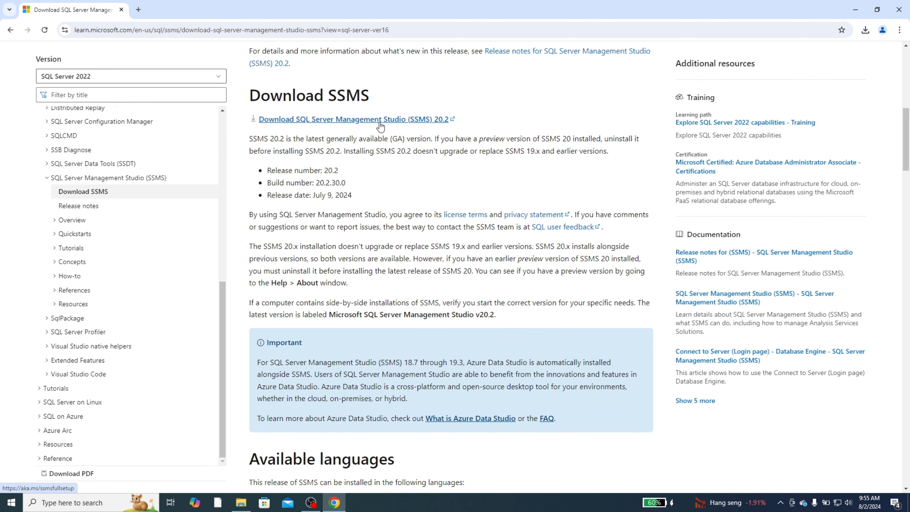
Download the SSMS 20.2 installer, then launch SQL2022-SSEI-Expr from the Downloads folder
{"action": "left_click", "coordinate": [380, 120]}
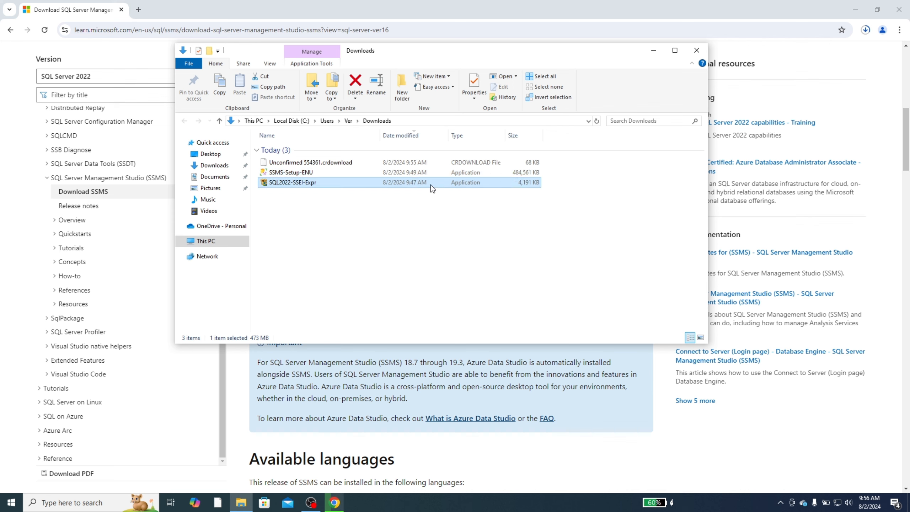
{"action": "left_click_drag", "start_coordinate": [382, 205], "coordinate": [299, 184]}
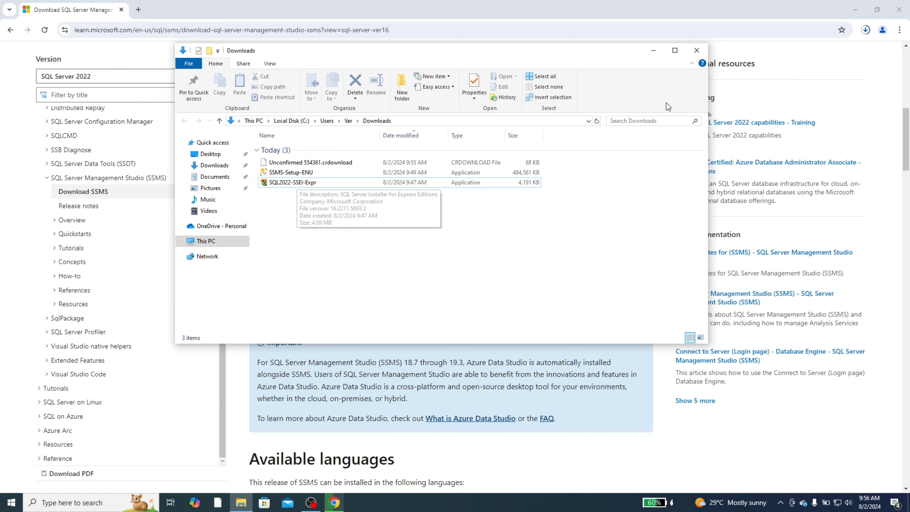
{"action": "double_click", "coordinate": [308, 184]}
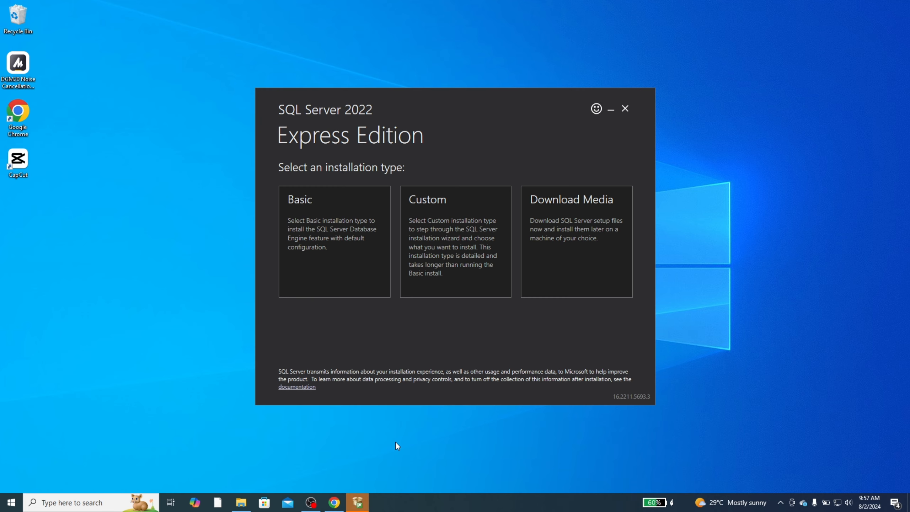
Run a Basic installation at C:\Program Files\Microsoft SQL Server, creating instance SQLEXPRESS
{"action": "left_click", "coordinate": [345, 238]}
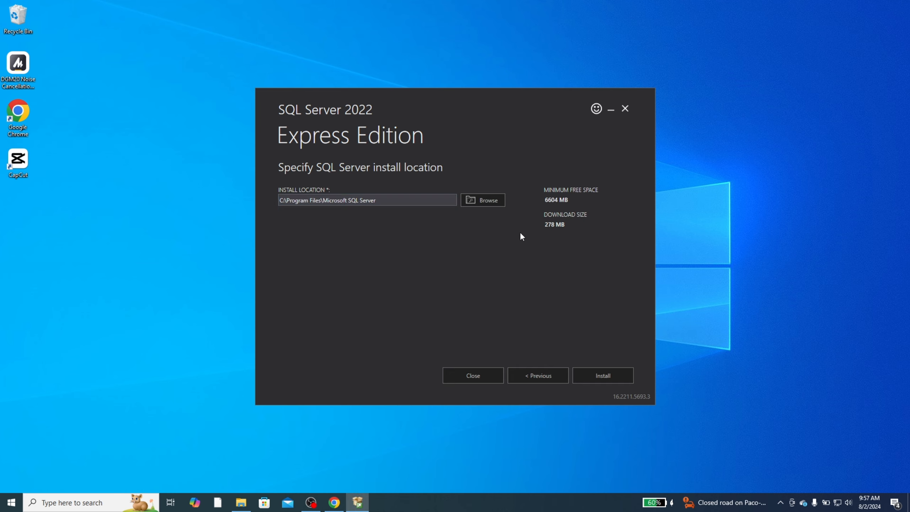
{"action": "left_click", "coordinate": [610, 377]}
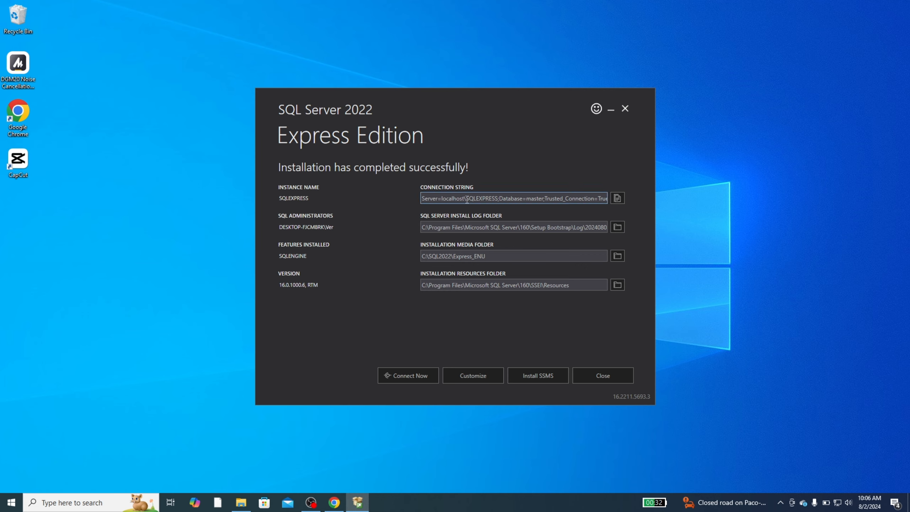
Use Customize on the completion screen to open the full SQL Server 2022 Setup wizard
{"action": "left_click_drag", "start_coordinate": [442, 199], "coordinate": [498, 200]}
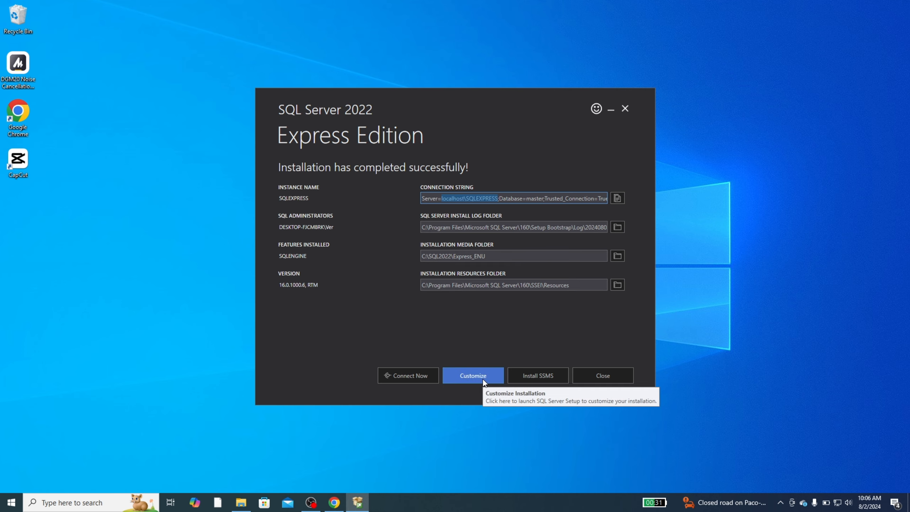
{"action": "left_click", "coordinate": [473, 375]}
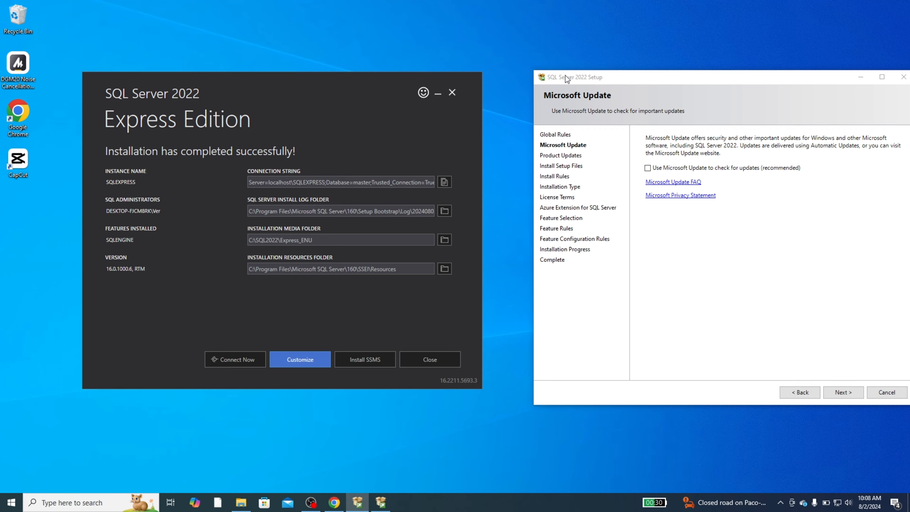
Proceed through Microsoft Update, Install Rules and a new installation, accepting the license terms
{"action": "left_click_drag", "start_coordinate": [565, 78], "coordinate": [307, 75]}
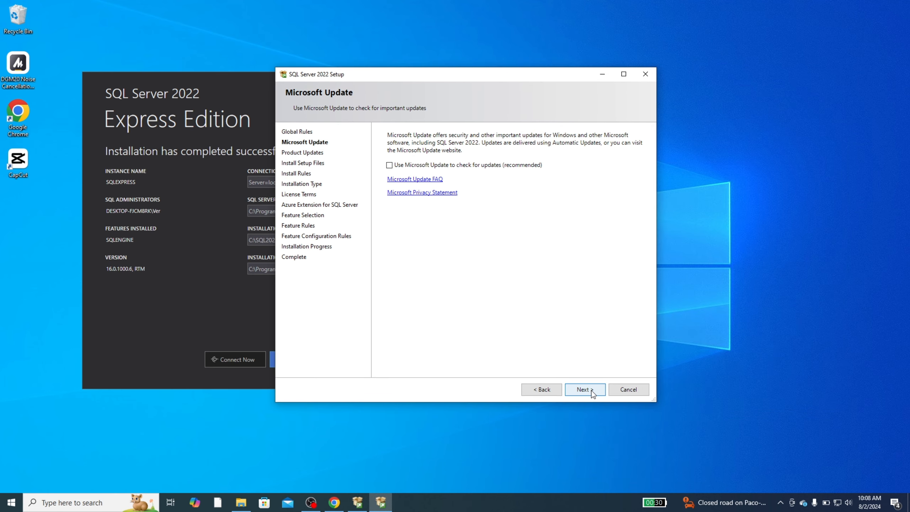
{"action": "left_click", "coordinate": [591, 390]}
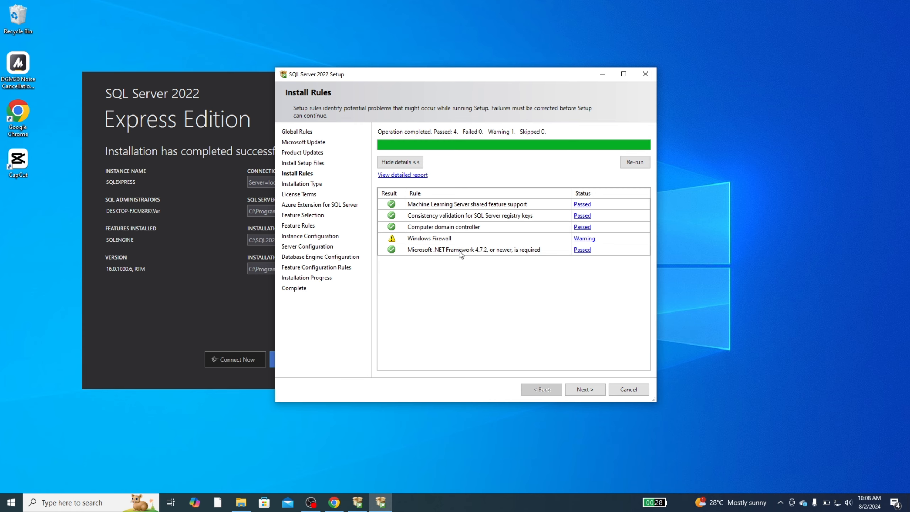
{"action": "left_click", "coordinate": [586, 390]}
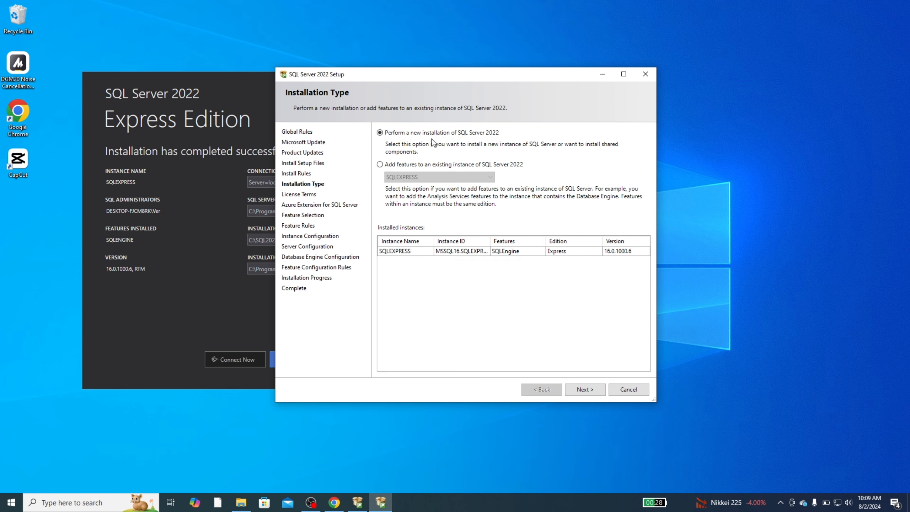
{"action": "left_click", "coordinate": [592, 389]}
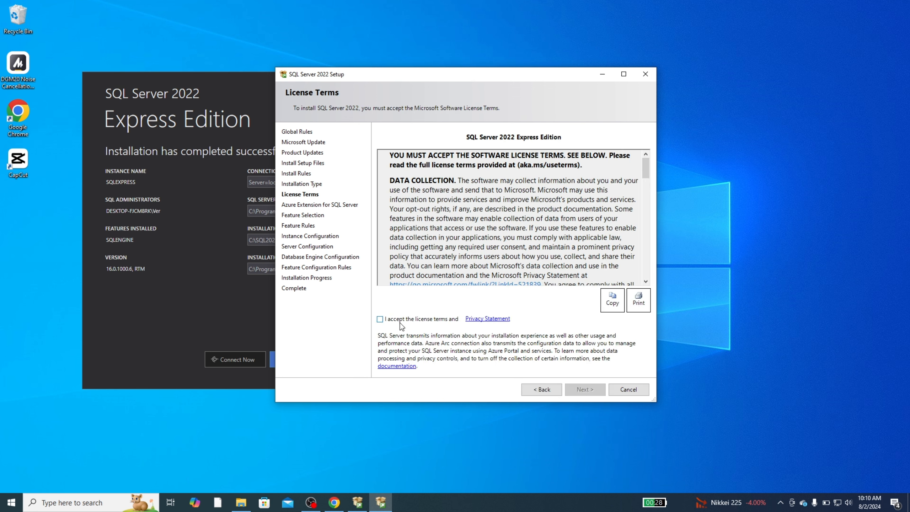
{"action": "left_click", "coordinate": [380, 319]}
{"action": "left_click", "coordinate": [585, 389]}
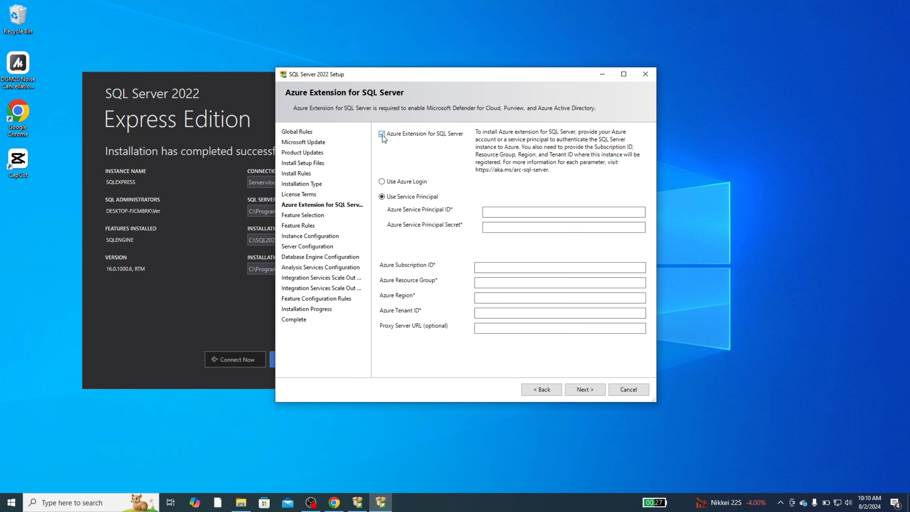
Turn off Azure Extension for SQL Server and keep Database Engine Services plus Replication selected
{"action": "left_click", "coordinate": [382, 134]}
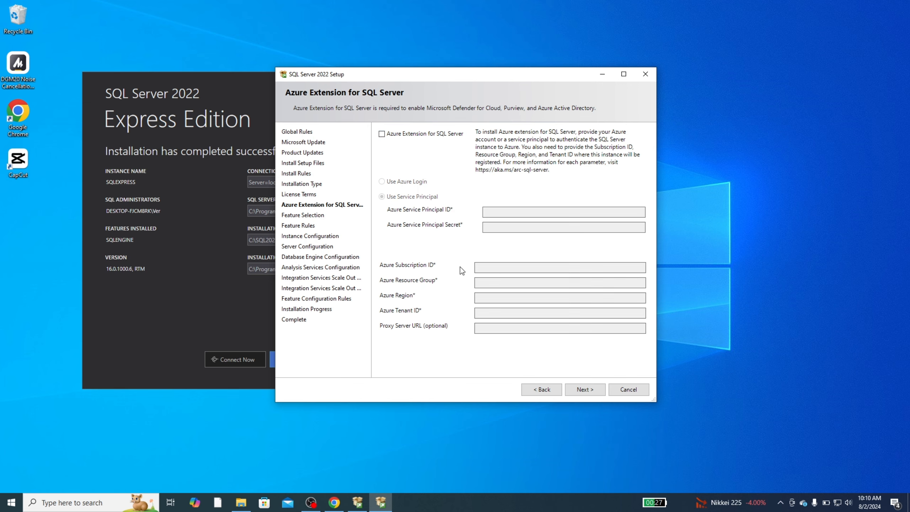
{"action": "left_click", "coordinate": [576, 384]}
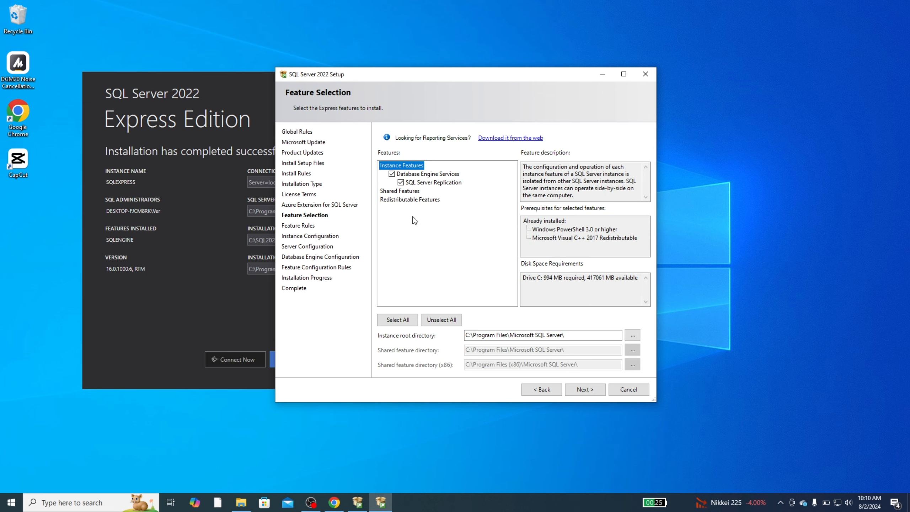
{"action": "left_click", "coordinate": [589, 393]}
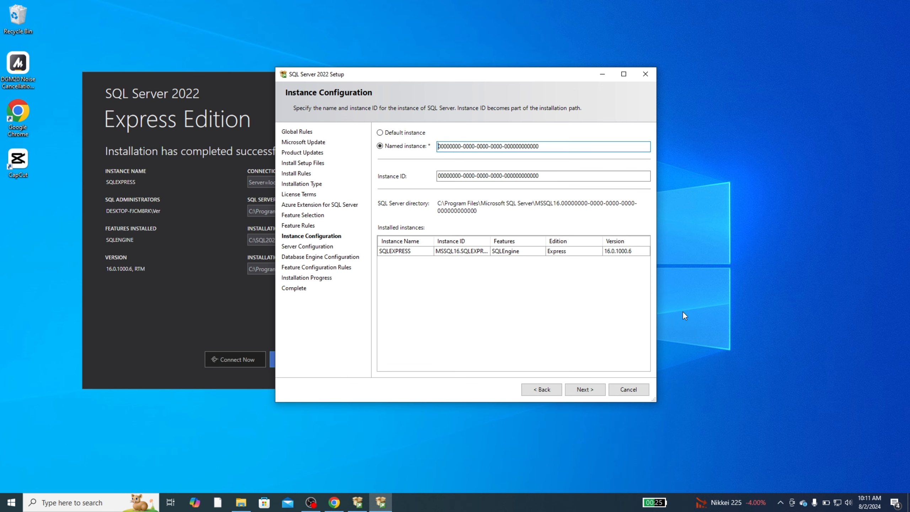
Create a named instance 'sql2k22express' with Instance ID SQL2K22EXPRESS
{"action": "left_click", "coordinate": [396, 134]}
{"action": "left_click", "coordinate": [393, 146]}
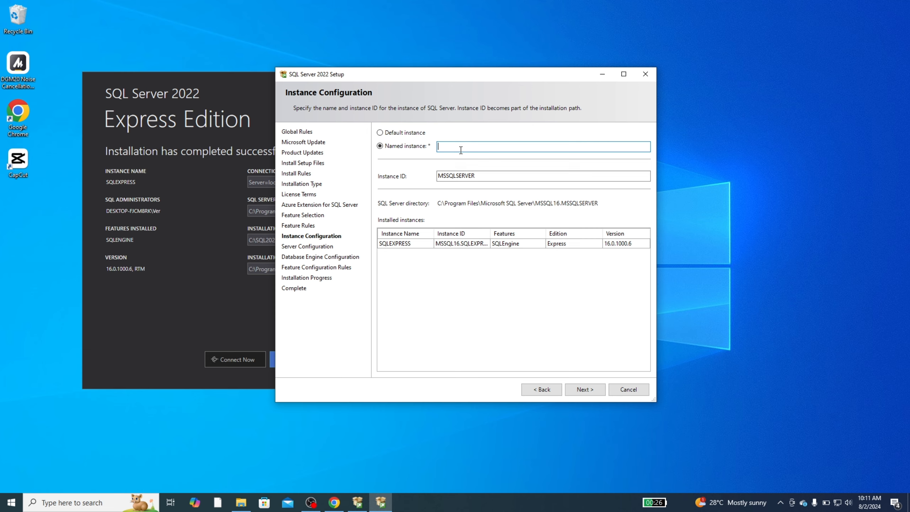
{"action": "type", "text": "sql"}
{"action": "type", "text": "2k22express"}
{"action": "left_click", "coordinate": [455, 176]}
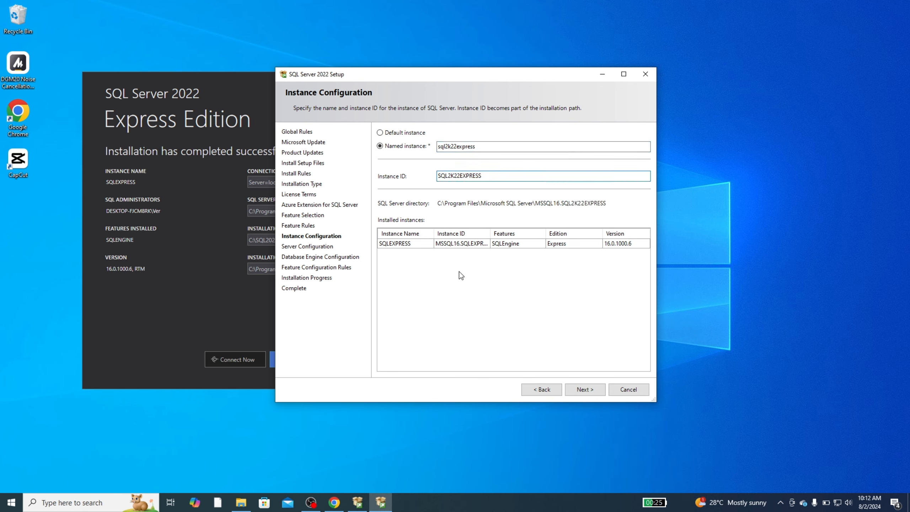
Accept the instance settings and default service accounts to reach Database Engine Configuration
{"action": "left_click", "coordinate": [585, 387]}
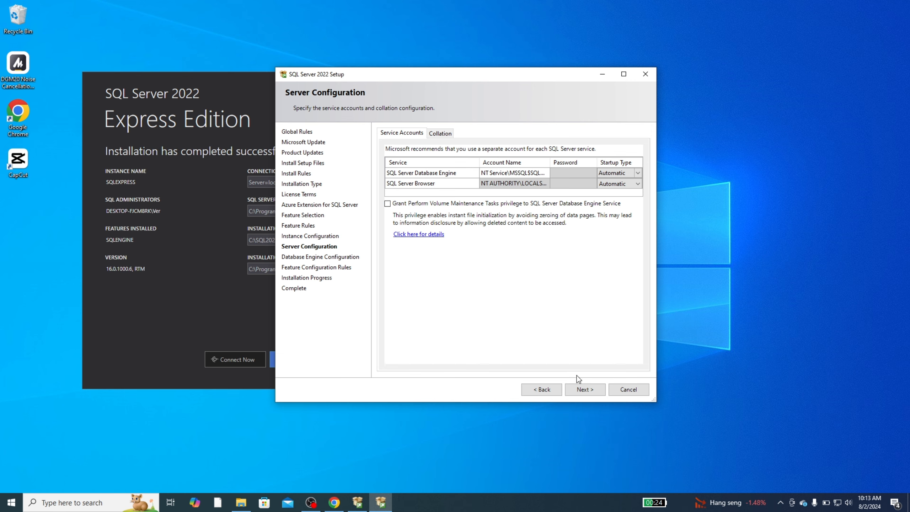
{"action": "left_click", "coordinate": [584, 389]}
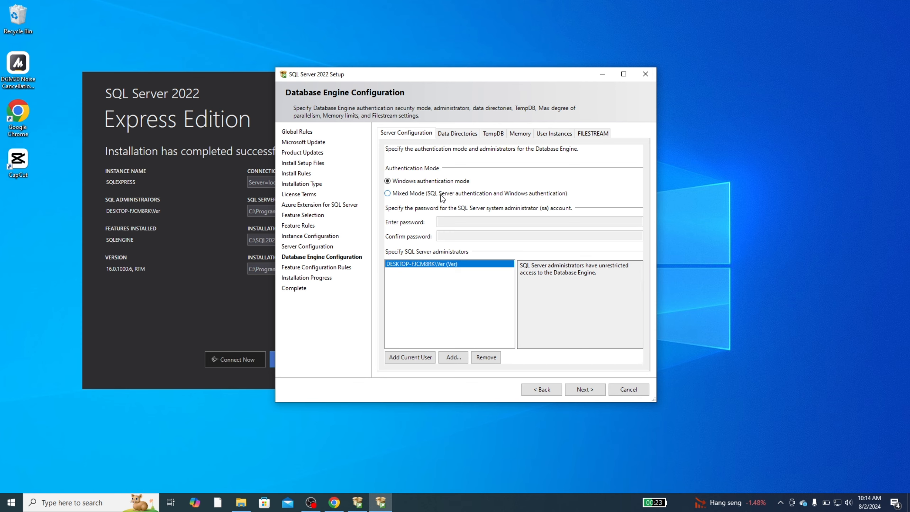
Switch to Mixed Mode authentication, then enter and confirm the sa account password
{"action": "left_click", "coordinate": [418, 194]}
{"action": "left_click", "coordinate": [464, 220]}
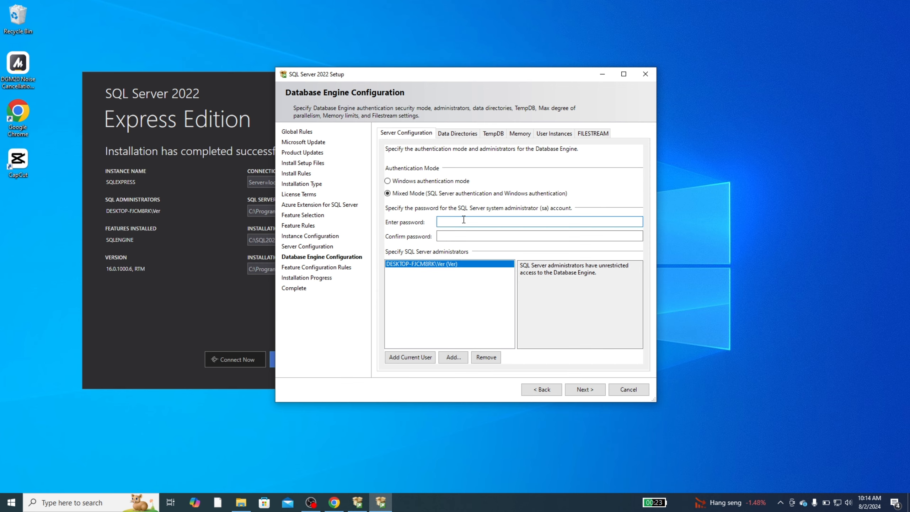
{"action": "type", "text": "12345678"}
{"action": "key", "text": "Tab"}
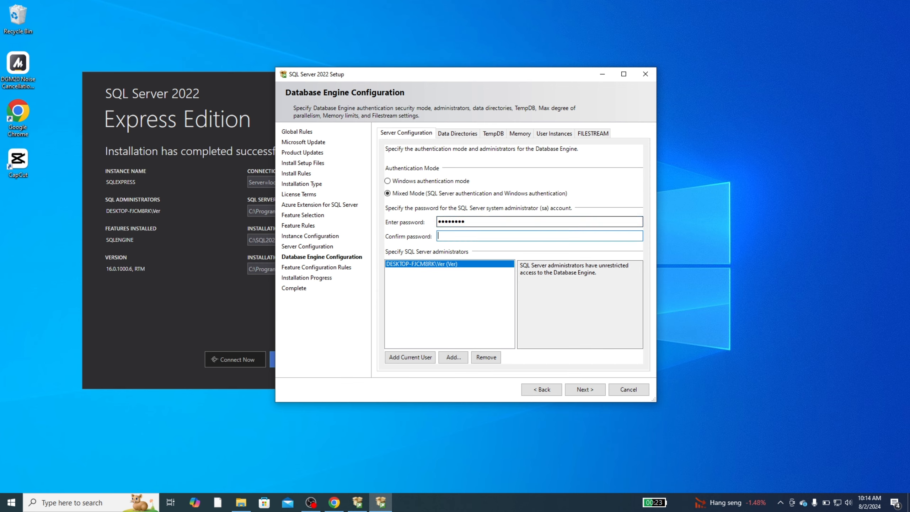
{"action": "type", "text": "••••••••"}
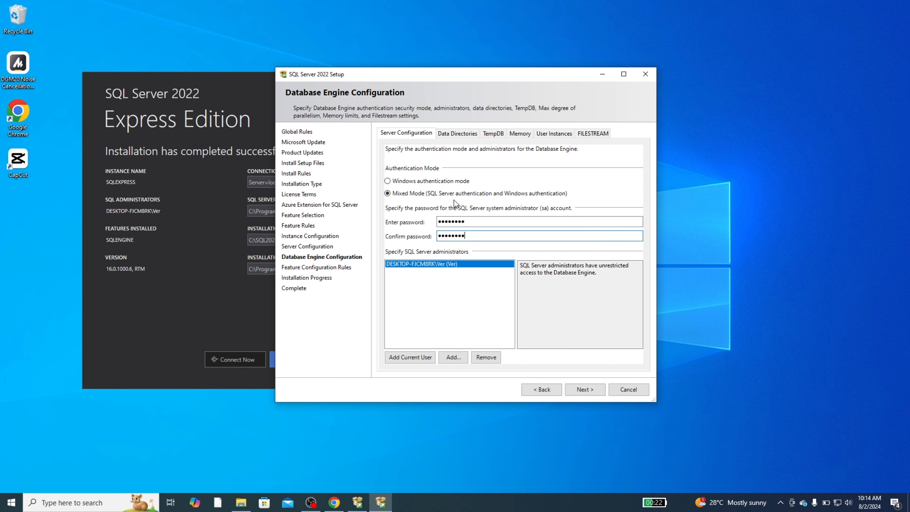
Install the sql2k22express instance and close Setup once it reports Succeeded
{"action": "left_click", "coordinate": [588, 391]}
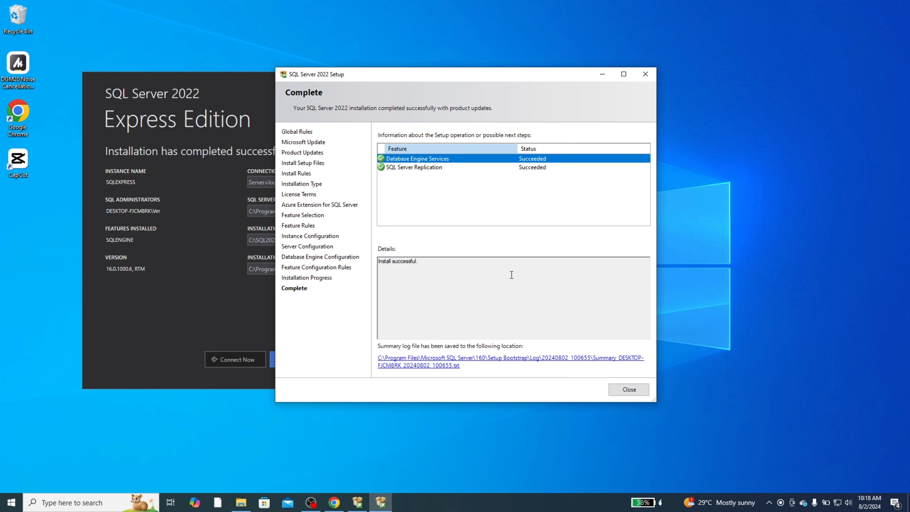
{"action": "left_click", "coordinate": [617, 390]}
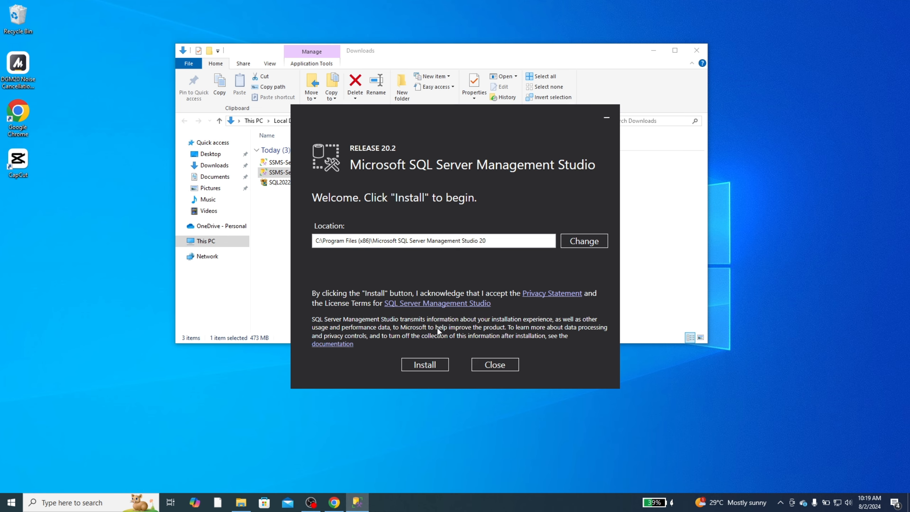
Install SSMS 20.2 from the welcome screen into its default location
{"action": "left_click", "coordinate": [435, 363]}
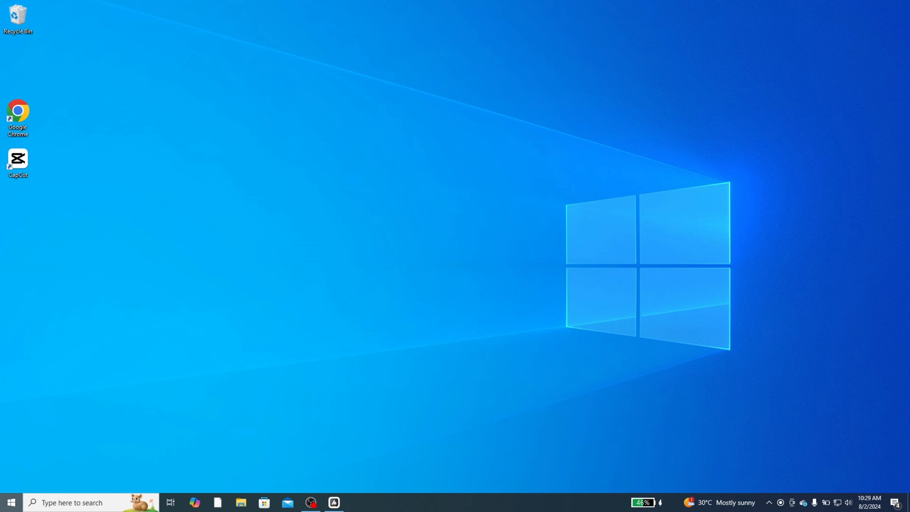
Search the Start menu for 'sql' and launch SQL Server Management Studio 20
{"action": "left_click", "coordinate": [11, 502]}
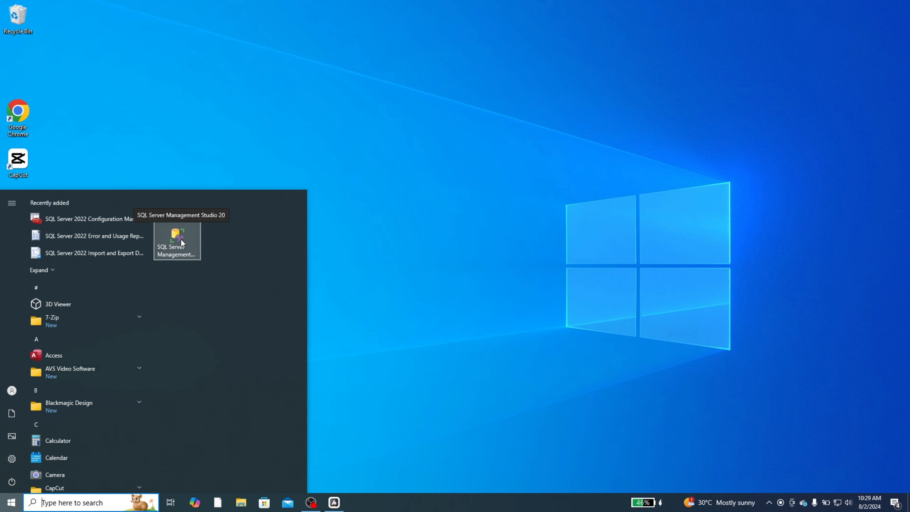
{"action": "type", "text": "sql"}
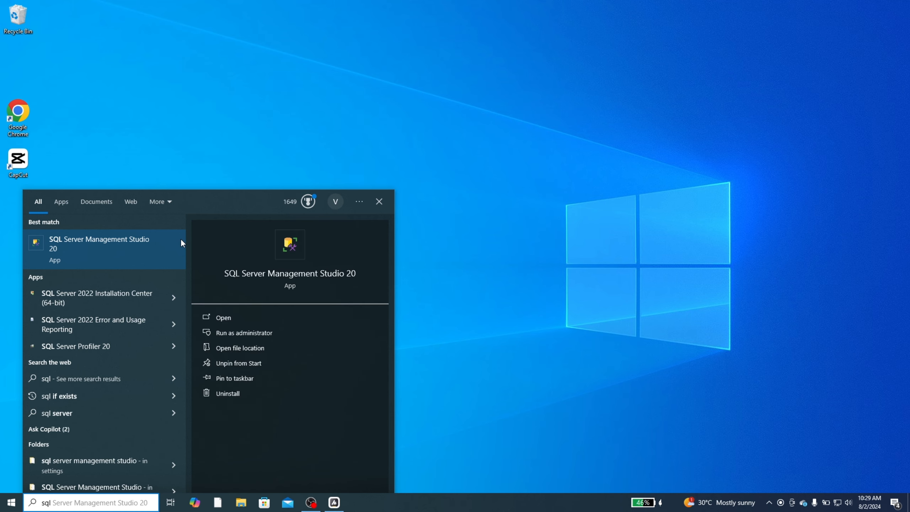
{"action": "left_click", "coordinate": [86, 250]}
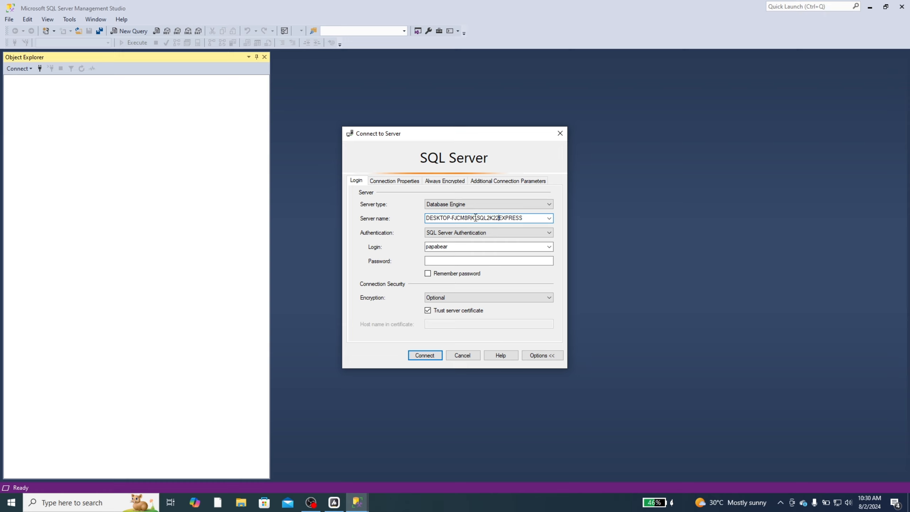
Check the SQL2K22EXPRESS server name and replace the login with sa, ready for the password
{"action": "left_click_drag", "start_coordinate": [476, 217], "coordinate": [425, 218]}
{"action": "left_click", "coordinate": [471, 247]}
{"action": "type", "text": "sa"}
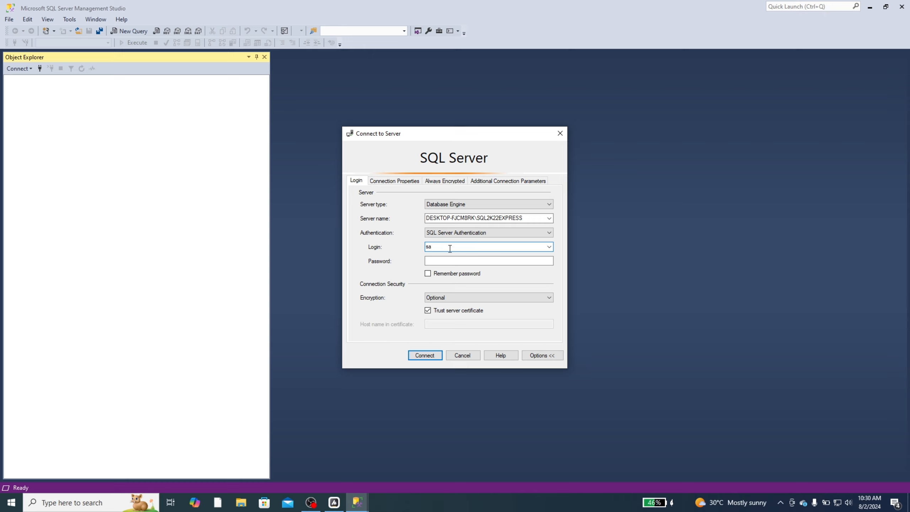
{"action": "left_click", "coordinate": [449, 260]}
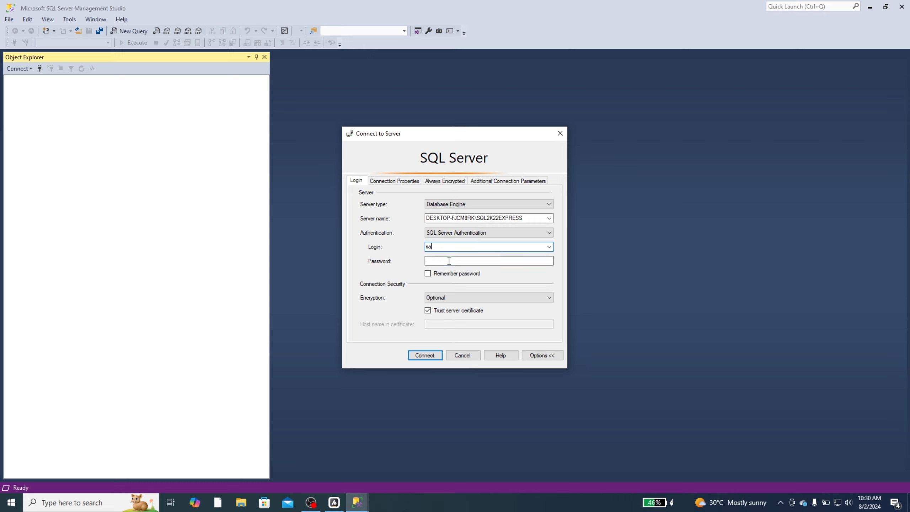